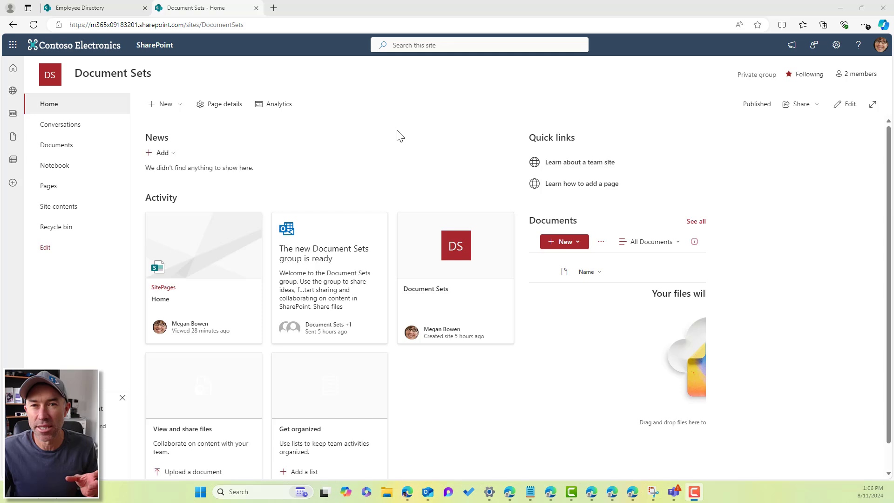
Check the Documents library's New menu, then open its full library settings page.
click(65, 146)
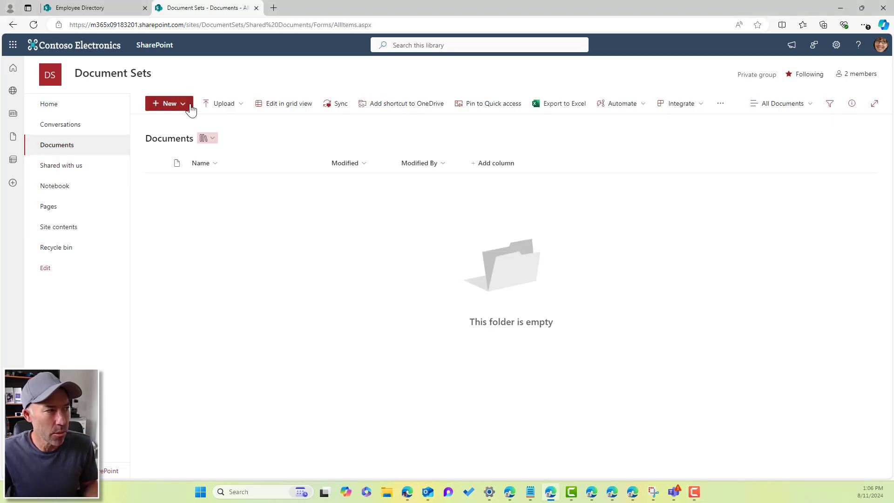
click(185, 106)
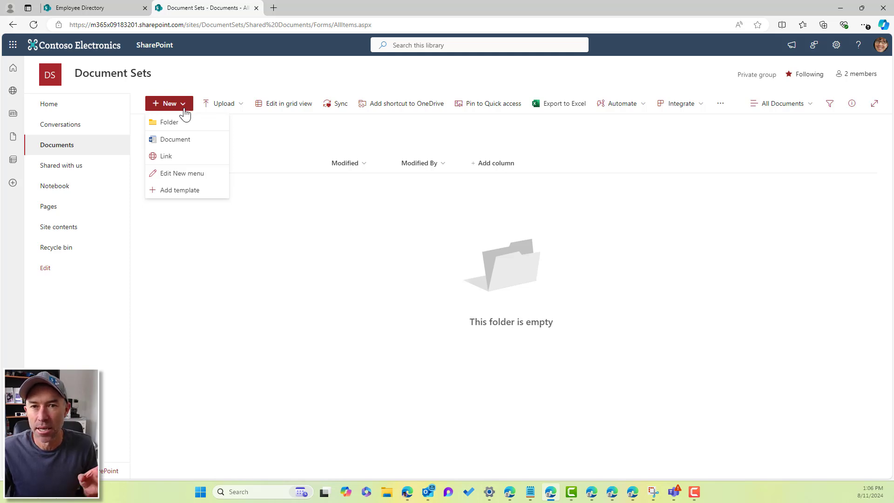
click(837, 45)
click(780, 148)
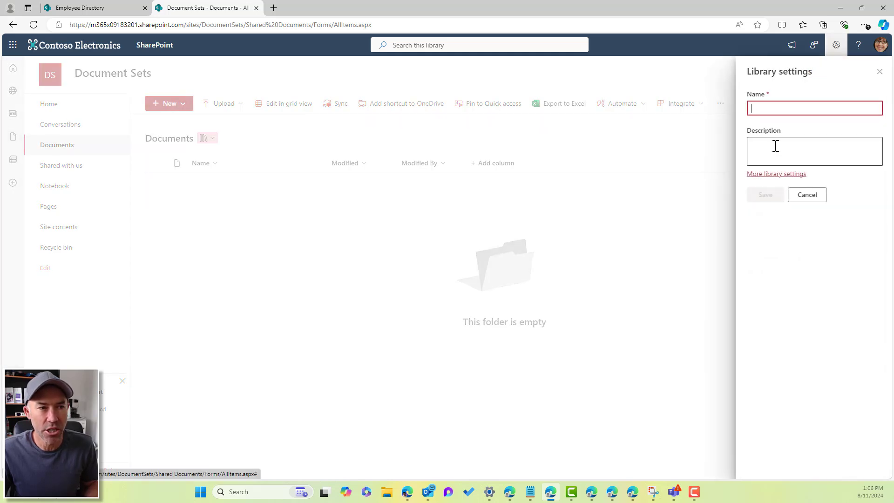
click(788, 174)
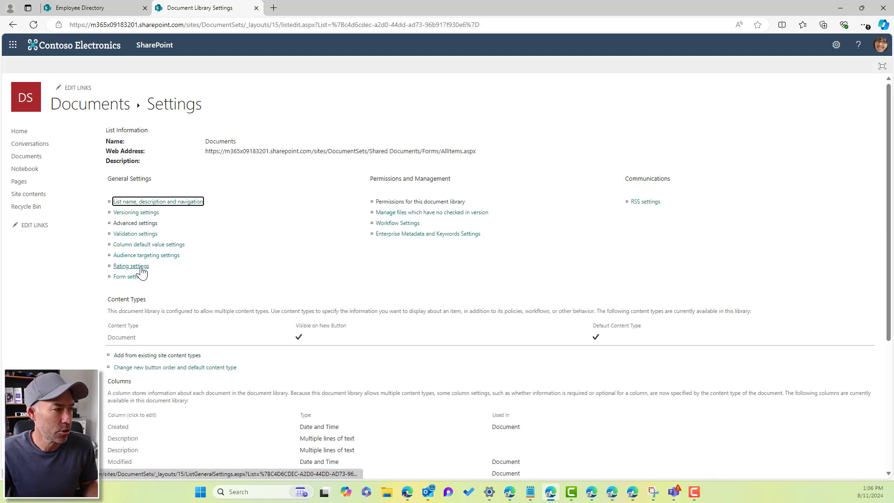
Add the Document Set content type from the existing site content types to the library.
click(133, 356)
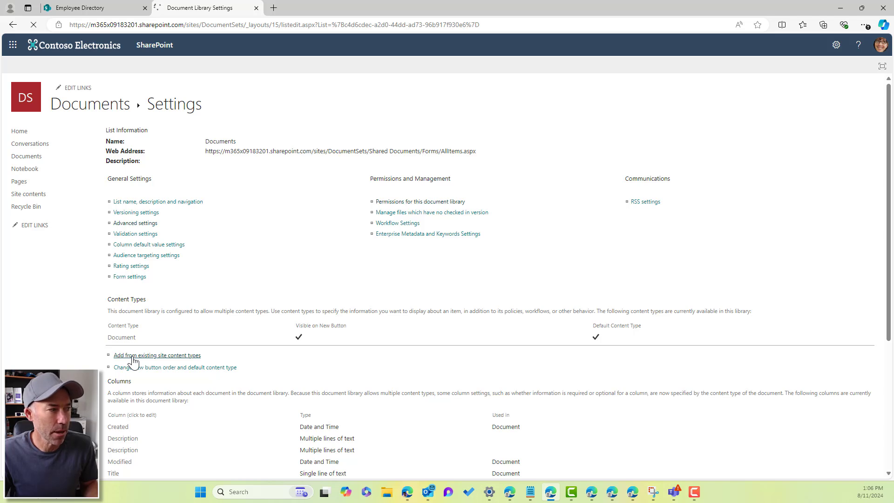
click(354, 170)
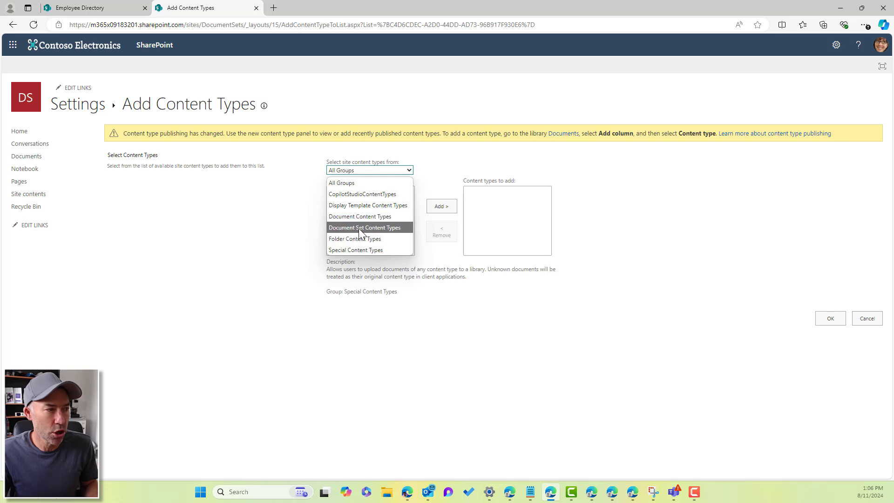
click(358, 228)
click(347, 188)
click(433, 207)
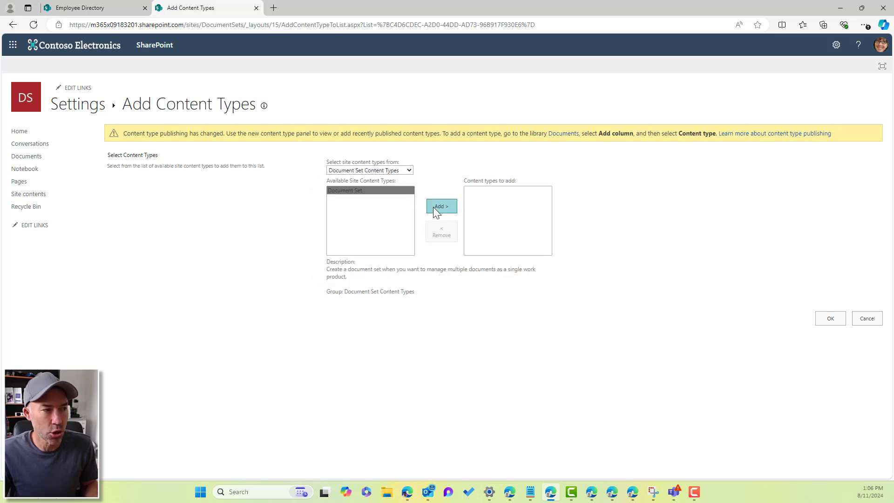
click(831, 319)
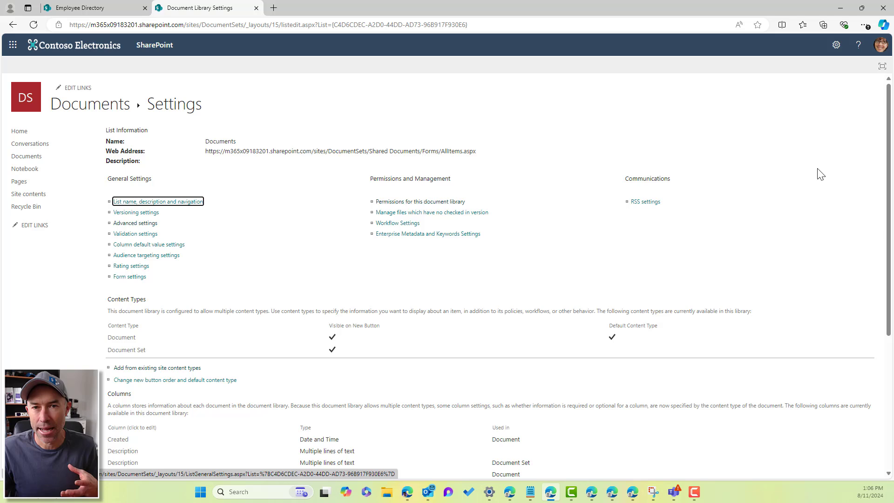
Confirm the Document Sets feature is Active under Site collection features.
click(836, 45)
click(778, 148)
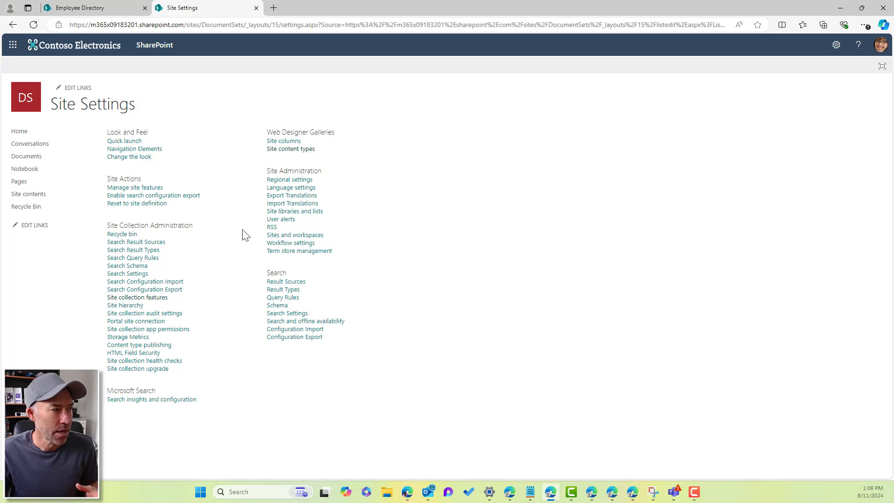
click(132, 298)
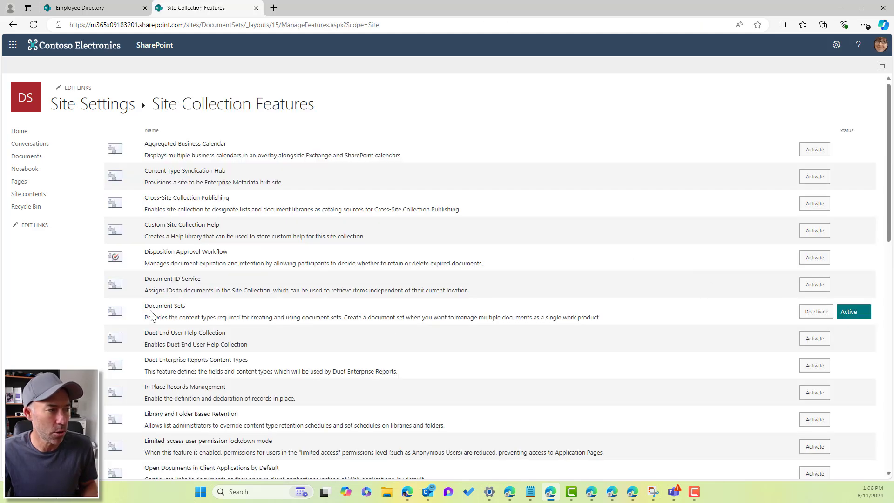
drag(145, 305, 247, 318)
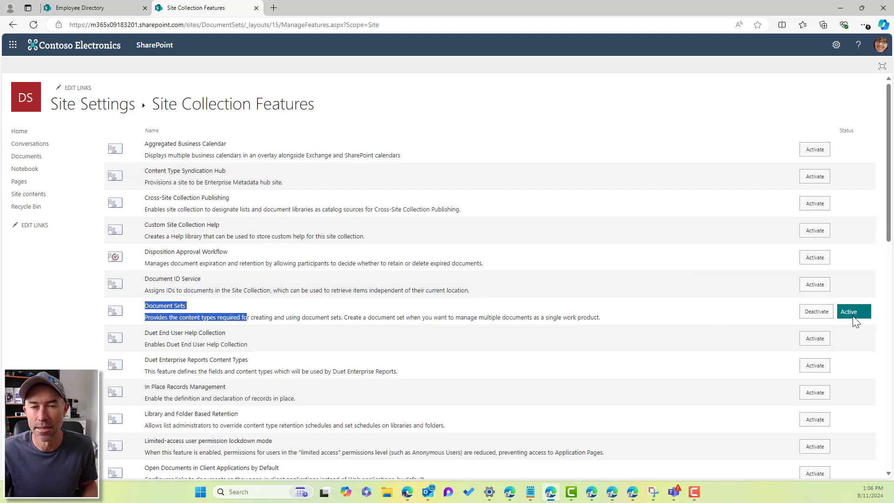
Check that the Documents library's New menu offers Document Set, without creating anything.
click(36, 157)
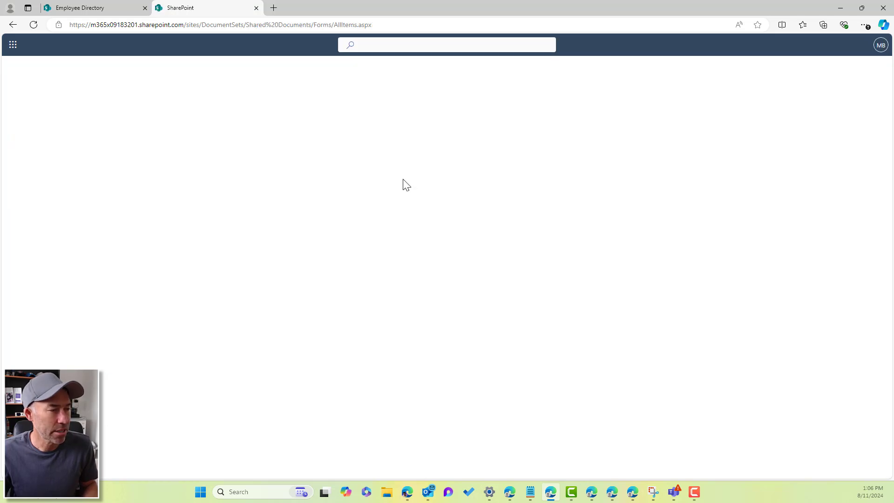
click(184, 105)
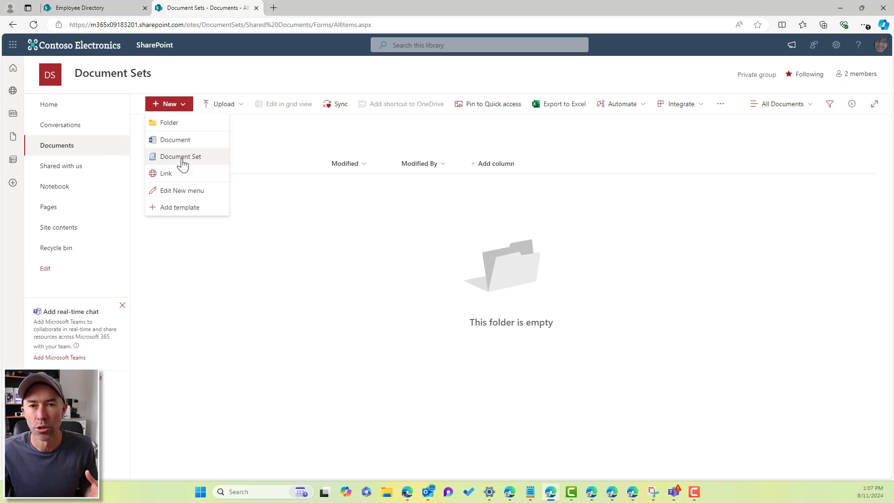
click(743, 162)
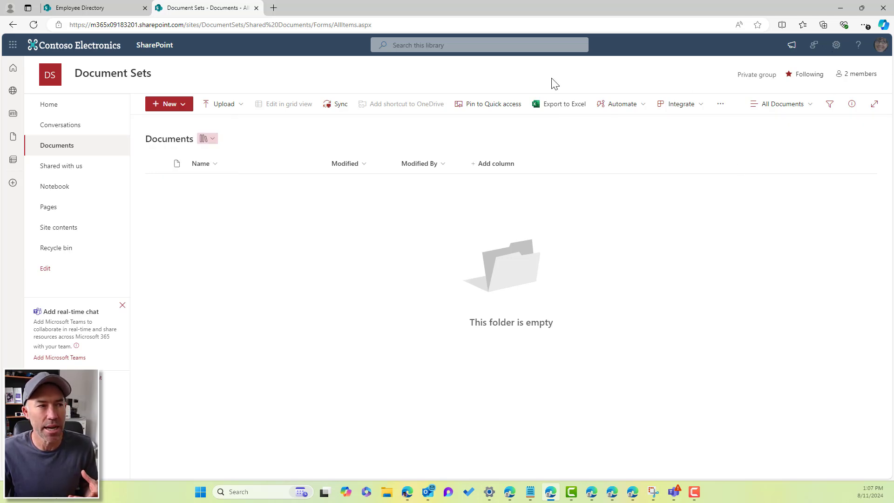
Review the owner, member and visitor groups in Site permissions, then return to Documents.
click(65, 109)
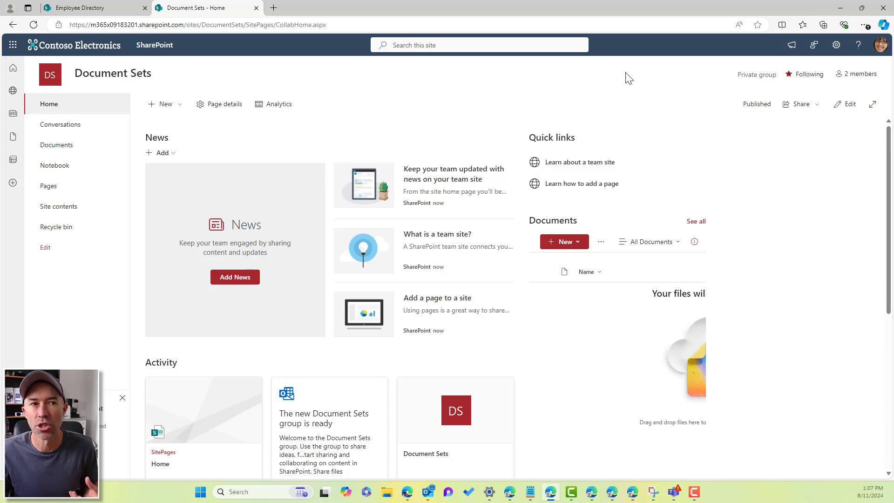
click(836, 45)
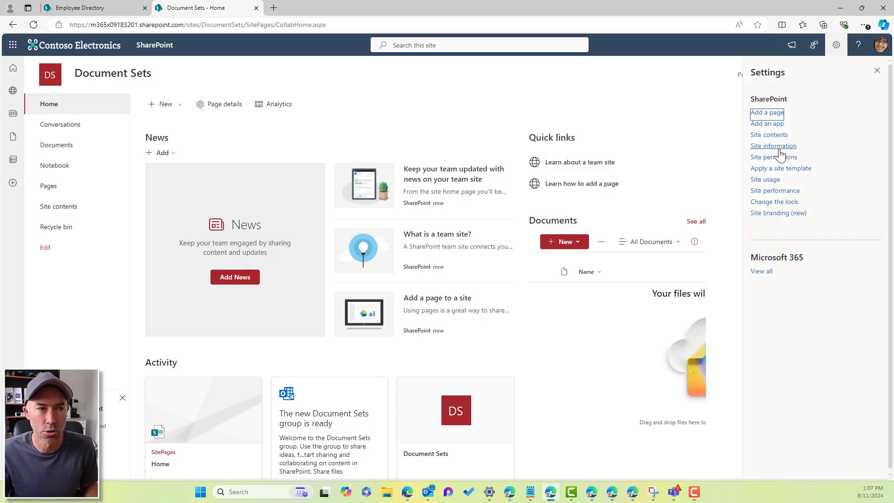
click(775, 159)
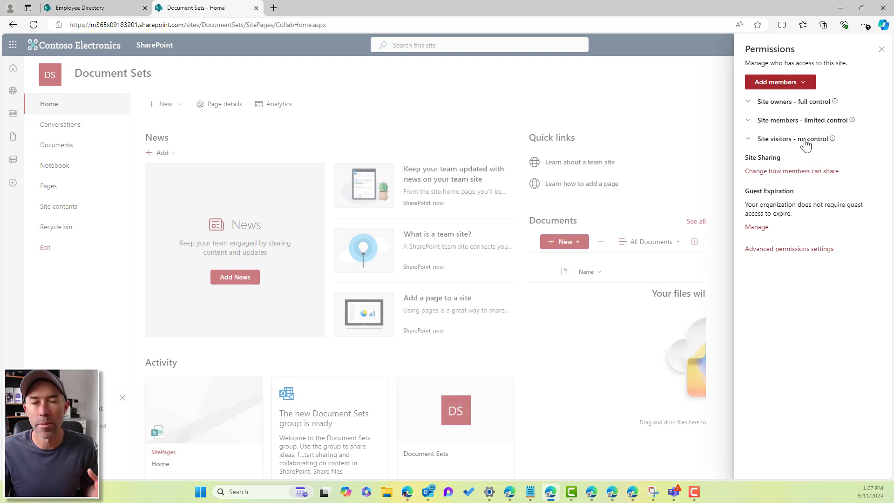
click(881, 50)
click(76, 150)
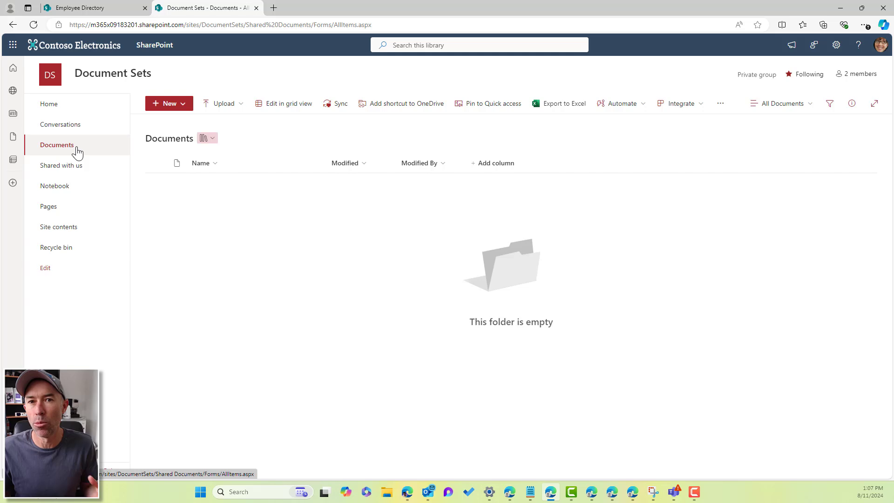
On the Documents library's Permissions page, stop inheriting site permissions and confirm unique permissions.
click(836, 44)
click(771, 147)
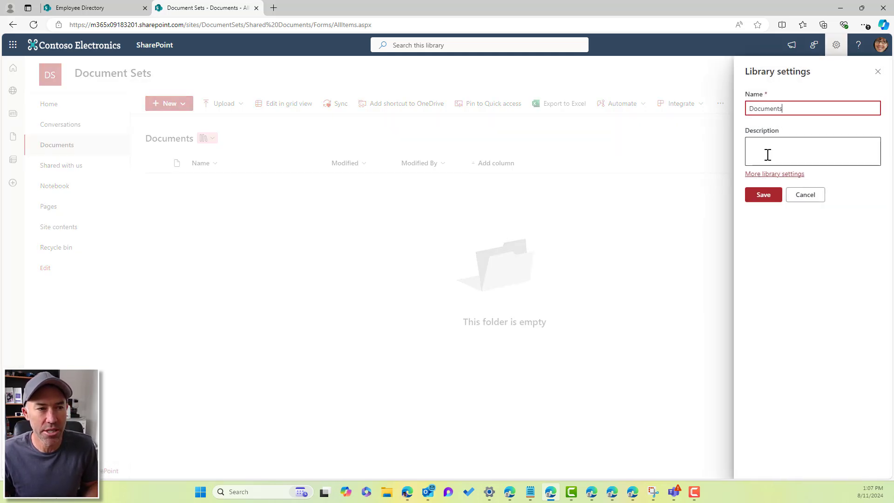
click(770, 175)
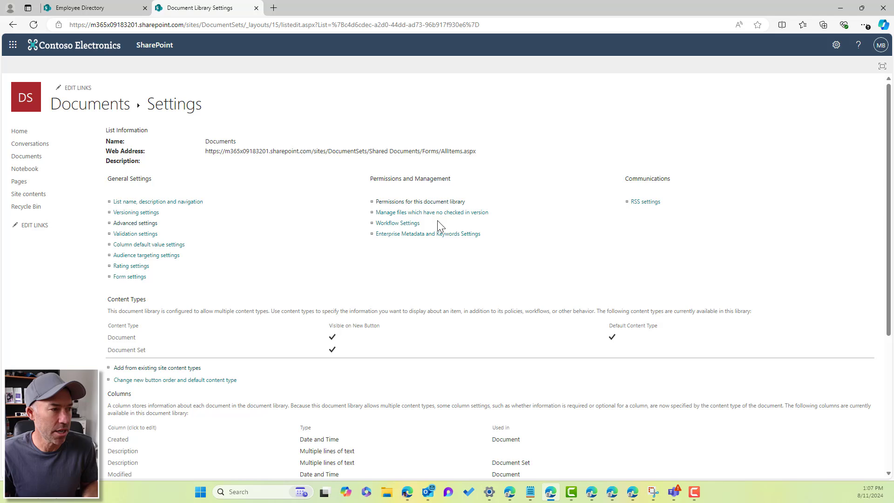
drag(378, 179, 448, 187)
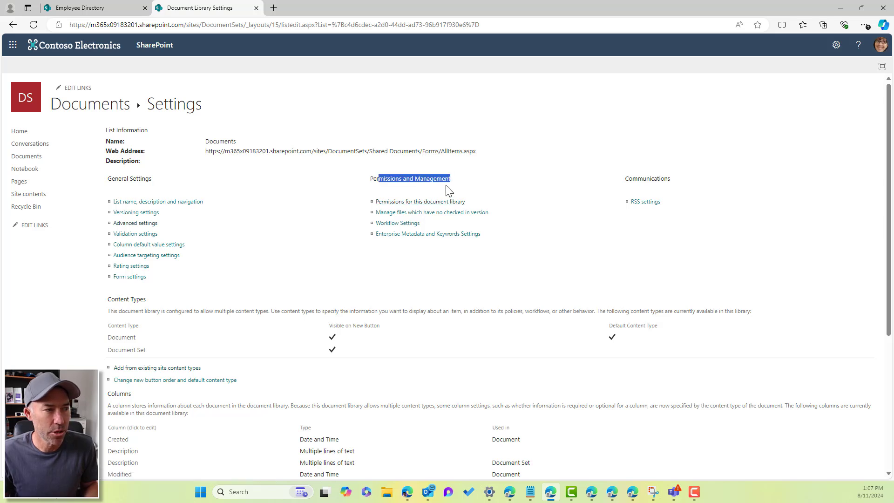
click(428, 203)
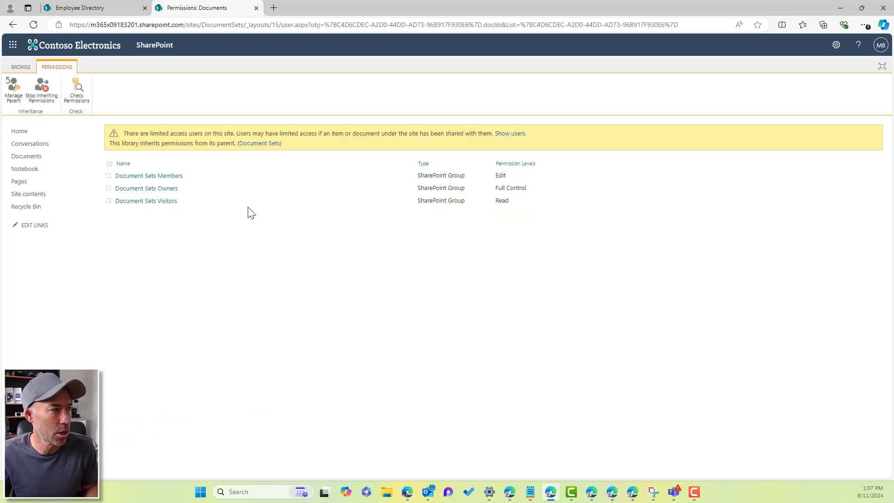
click(40, 91)
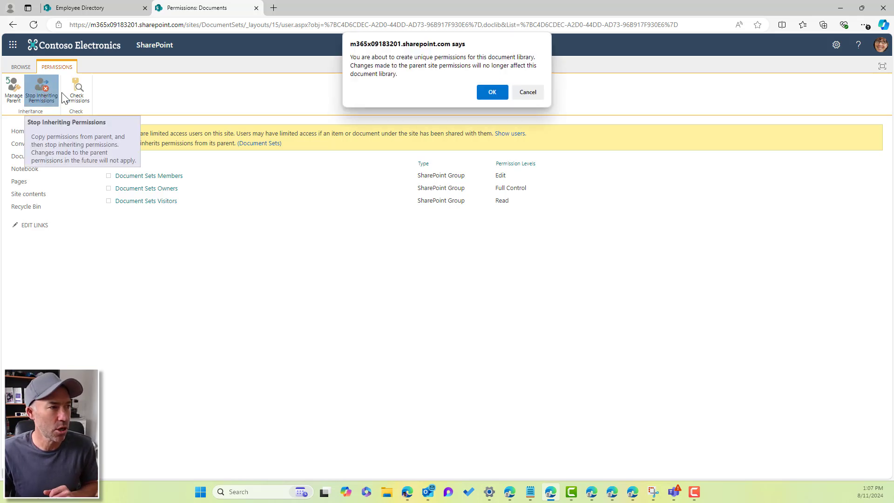
click(493, 92)
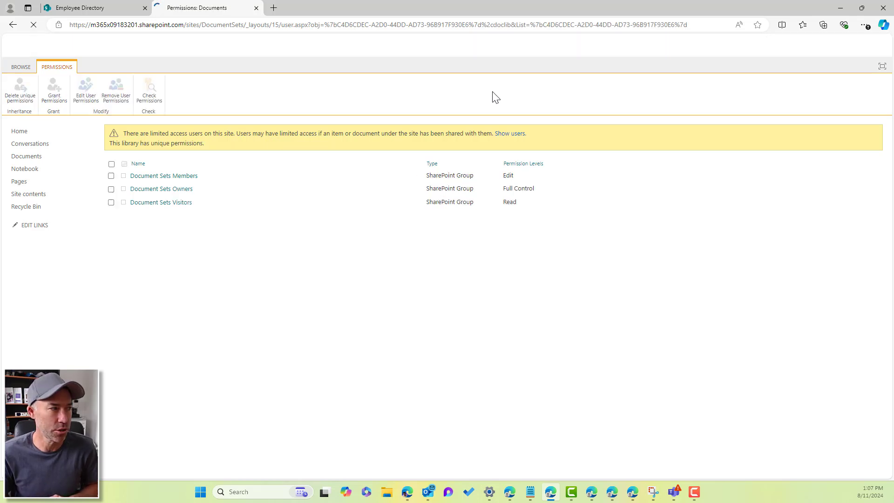
Change Document Sets Members to Read permission on the library, then return to Documents.
click(111, 176)
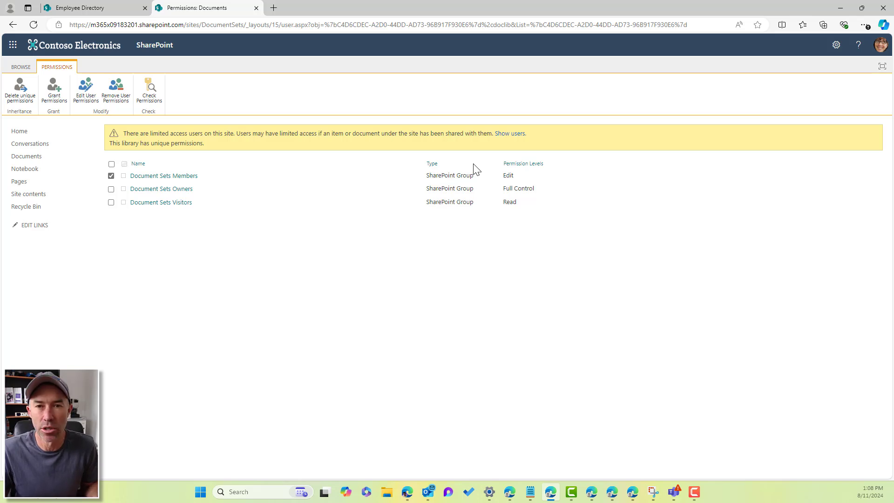
click(88, 91)
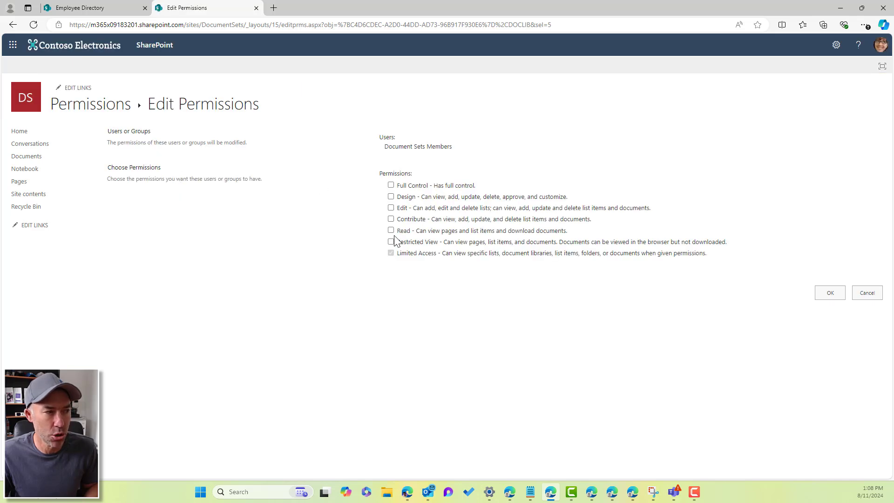
click(391, 230)
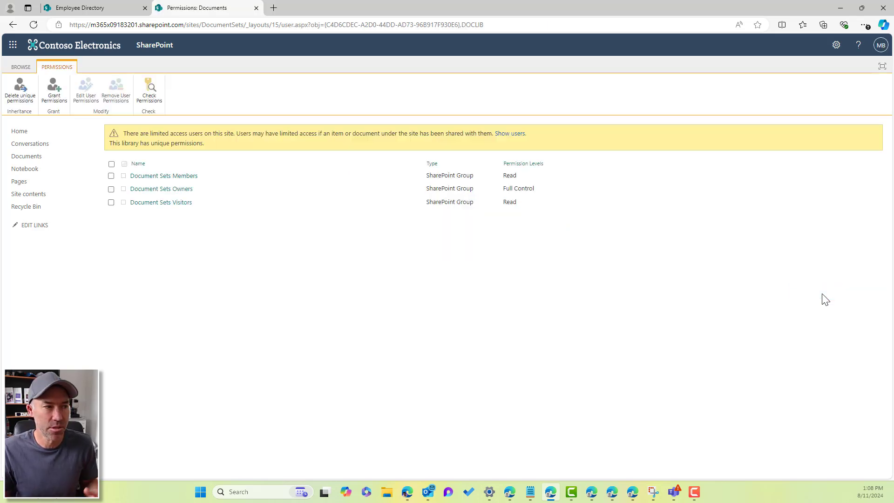
click(41, 157)
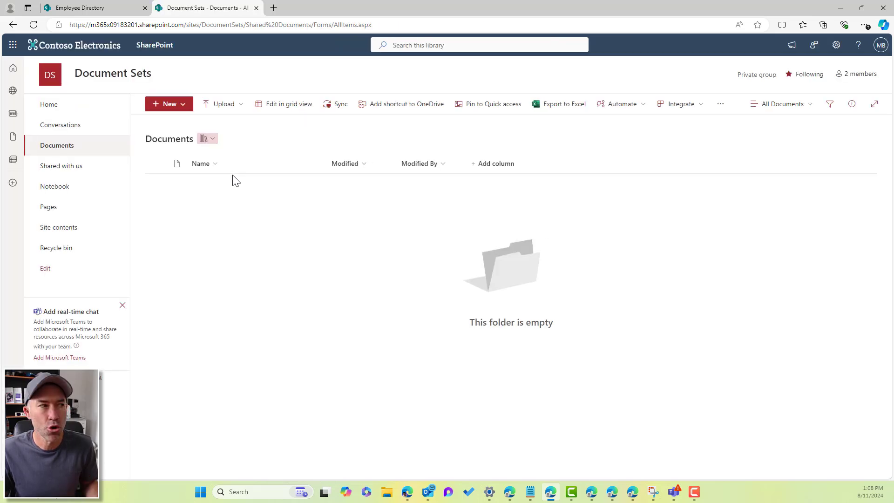
Show the library's New item choices, then open Documents in the other account's window.
click(181, 106)
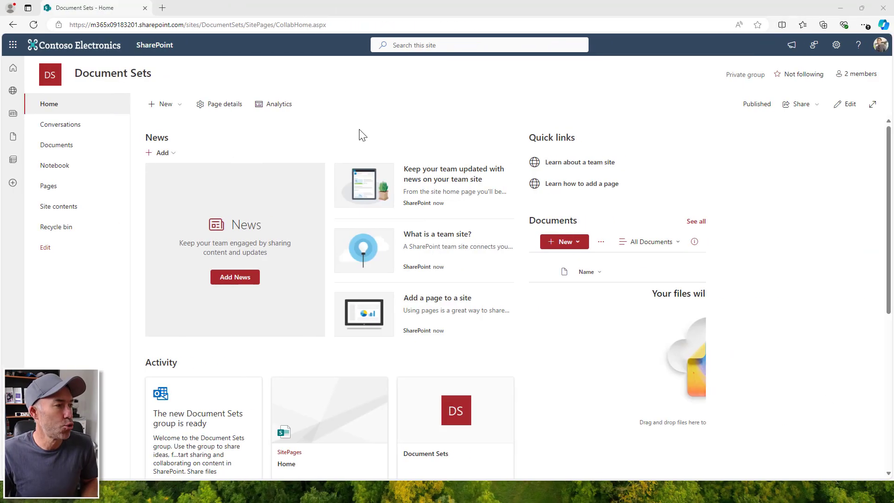
click(67, 148)
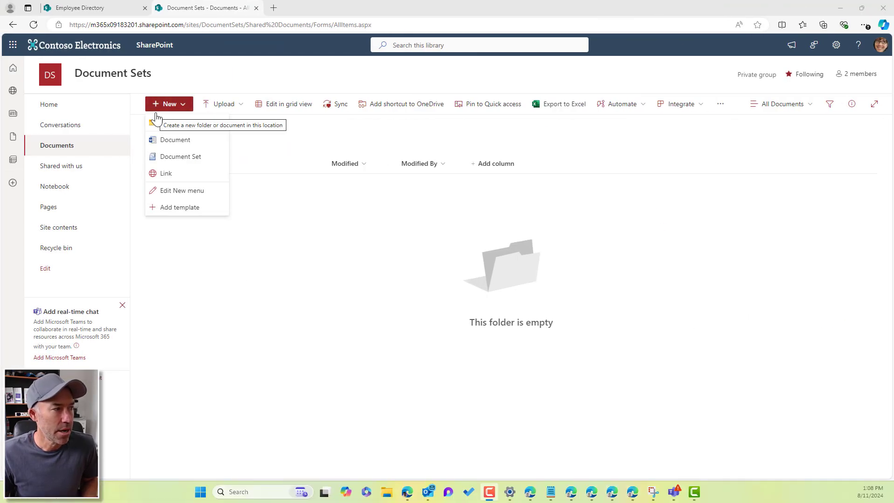
Create a new document set named 'Project 101' in the Documents library.
click(329, 142)
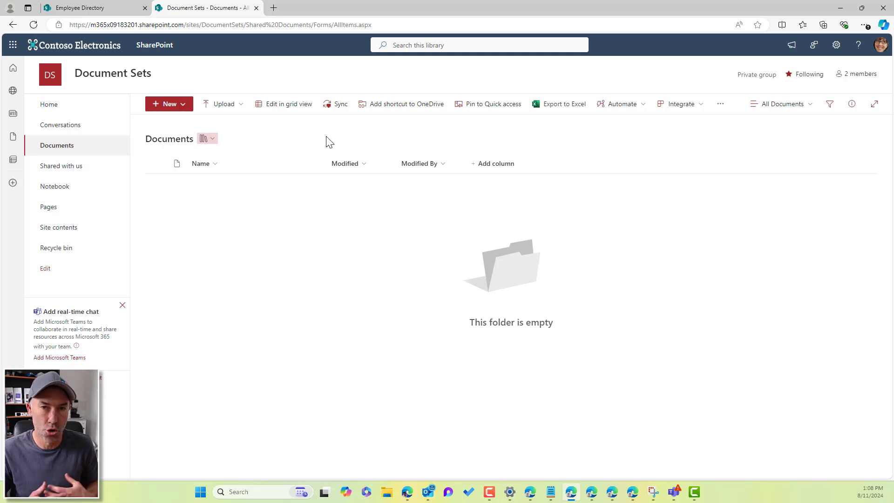
click(179, 105)
click(176, 155)
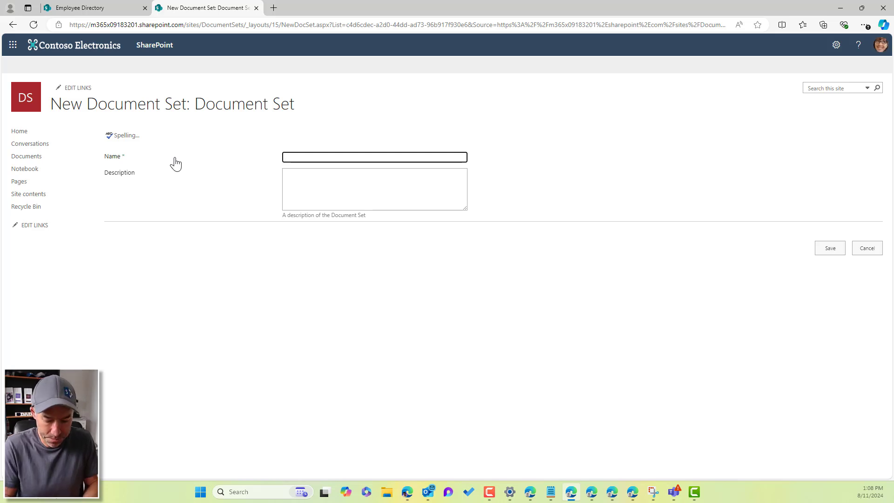
text(Project )
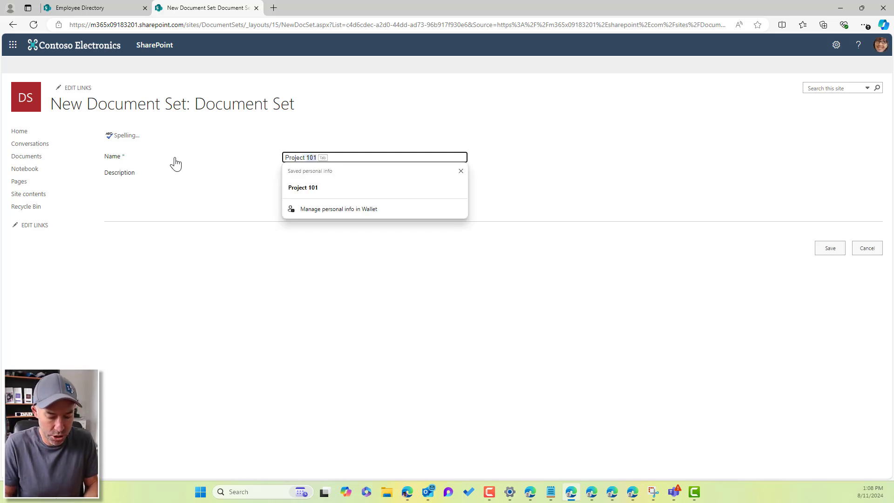
text(101)
click(298, 187)
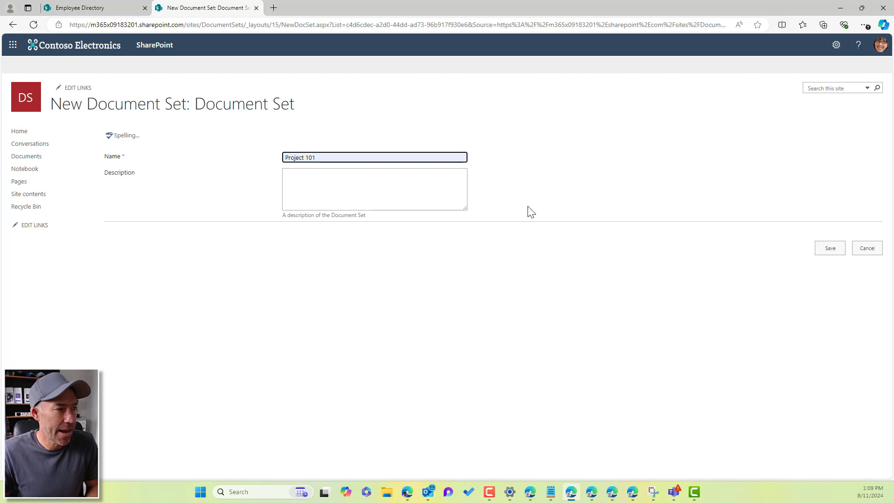
click(830, 248)
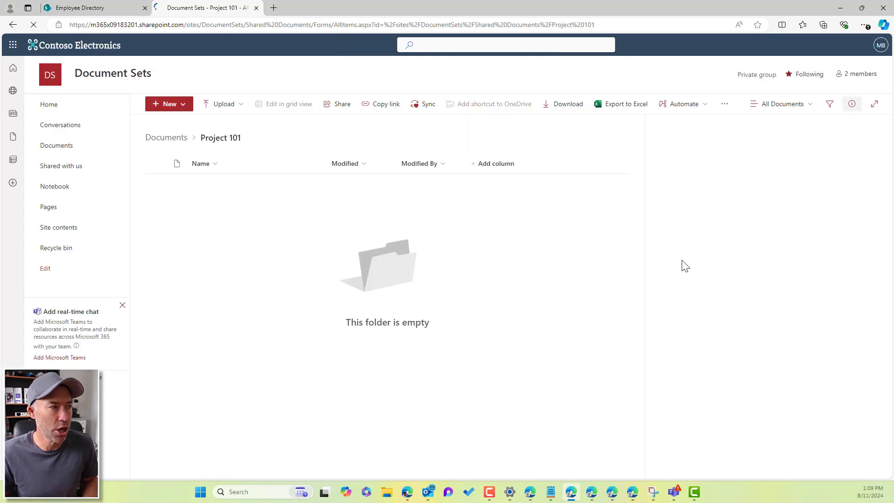
In the member's window, refresh and confirm Project 101 opens empty, then return to Documents.
click(157, 138)
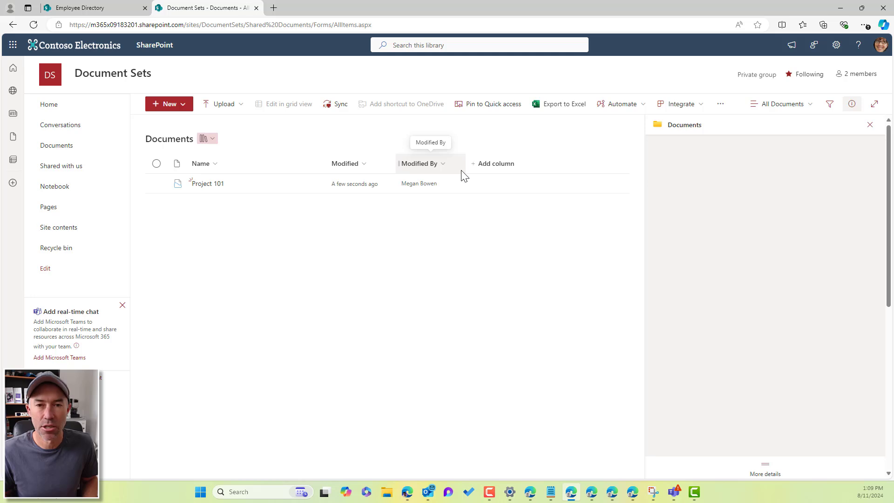
key(super+ctrl+Right)
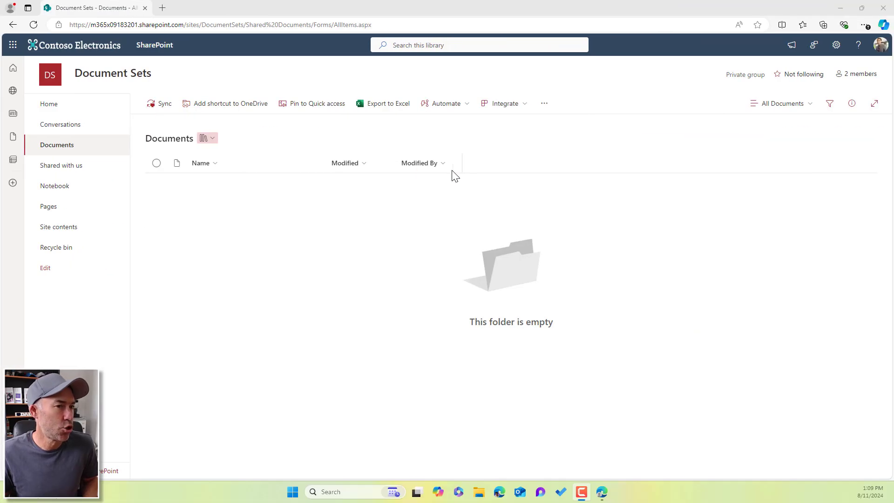
click(34, 24)
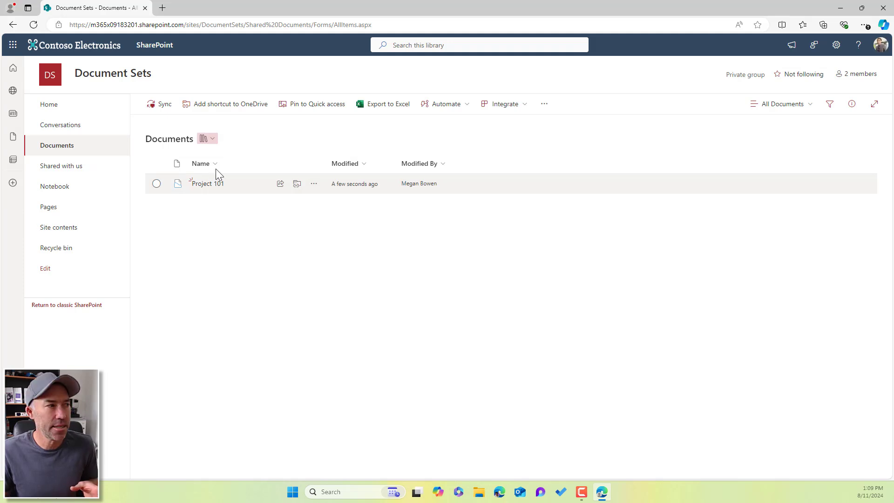
click(208, 184)
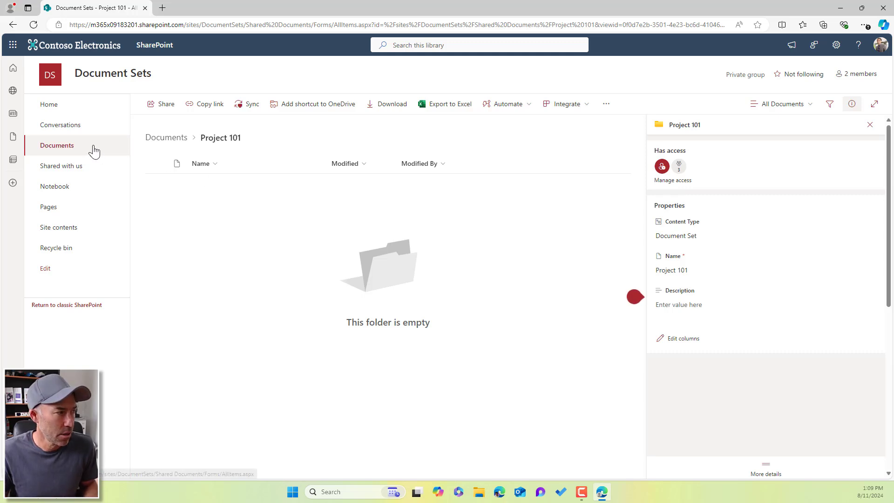
click(157, 138)
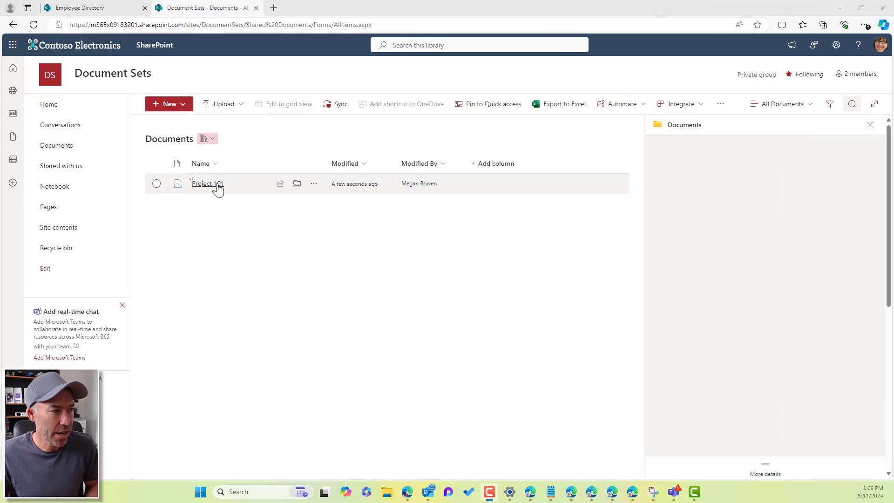
Open Manage Access for Project 101 and list the groups with access.
click(869, 125)
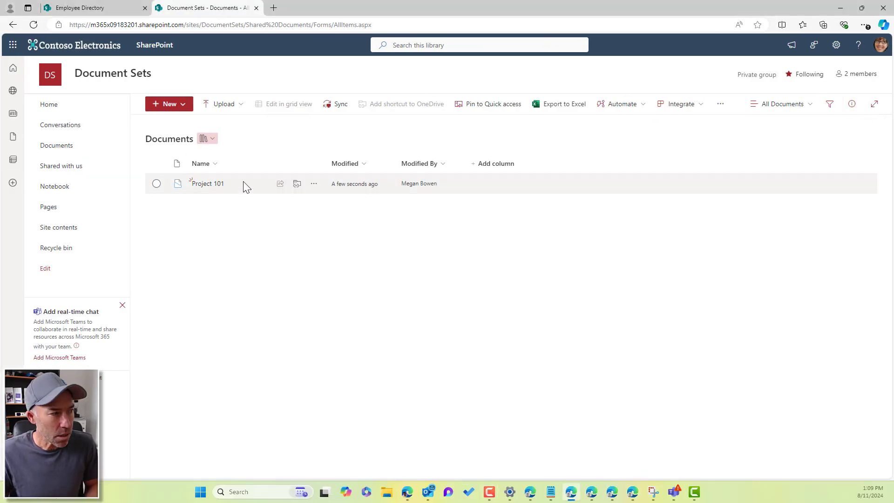
click(313, 184)
click(344, 222)
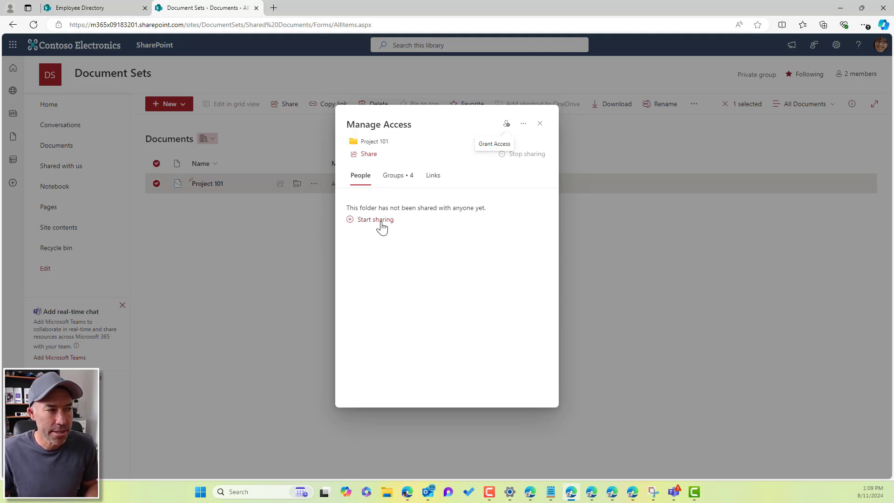
click(396, 184)
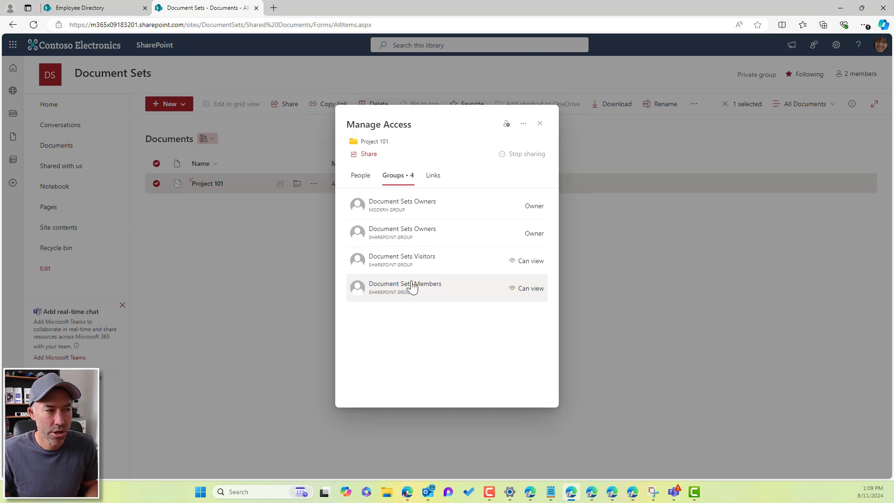
Change Document Sets Members' direct access on Project 101 from Can view to Can edit.
click(516, 293)
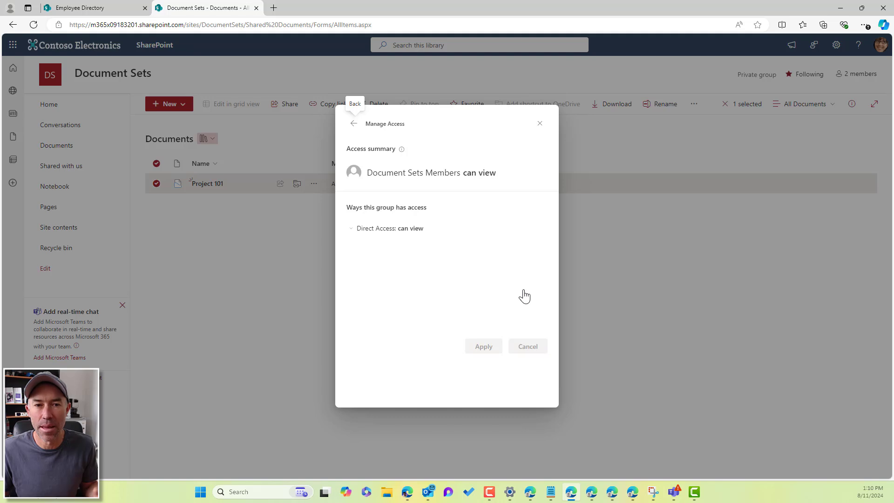
click(352, 230)
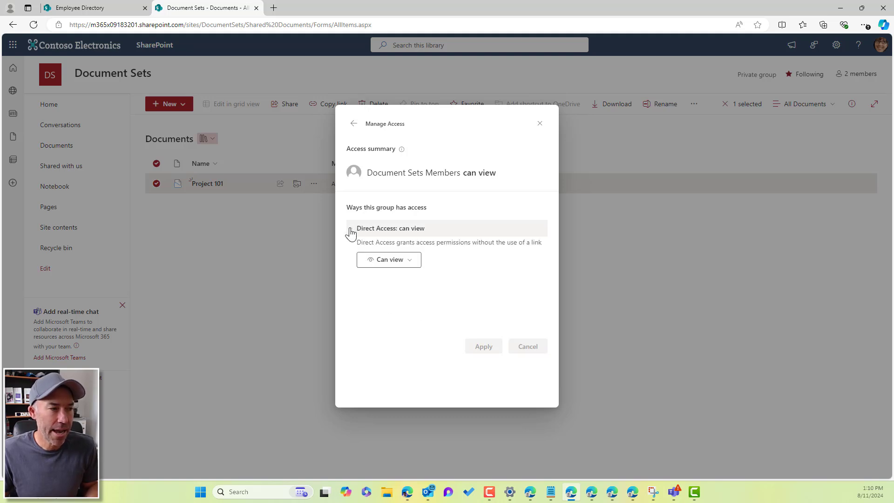
click(390, 259)
click(401, 283)
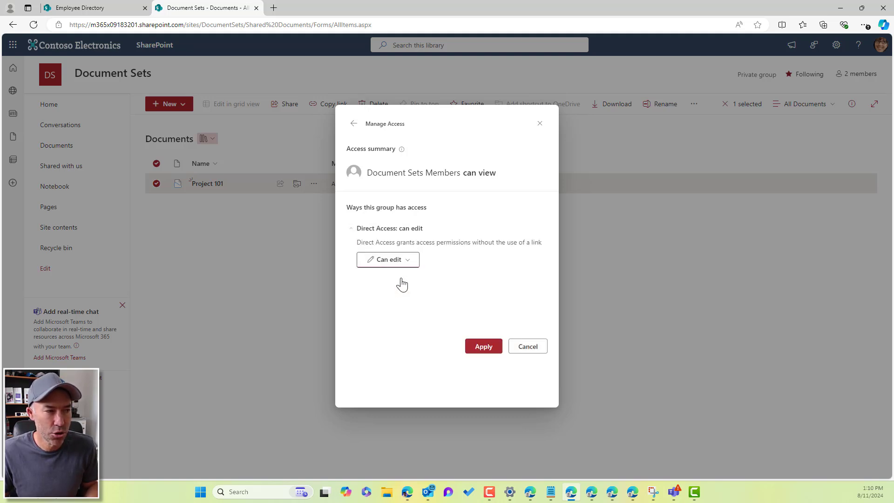
click(487, 348)
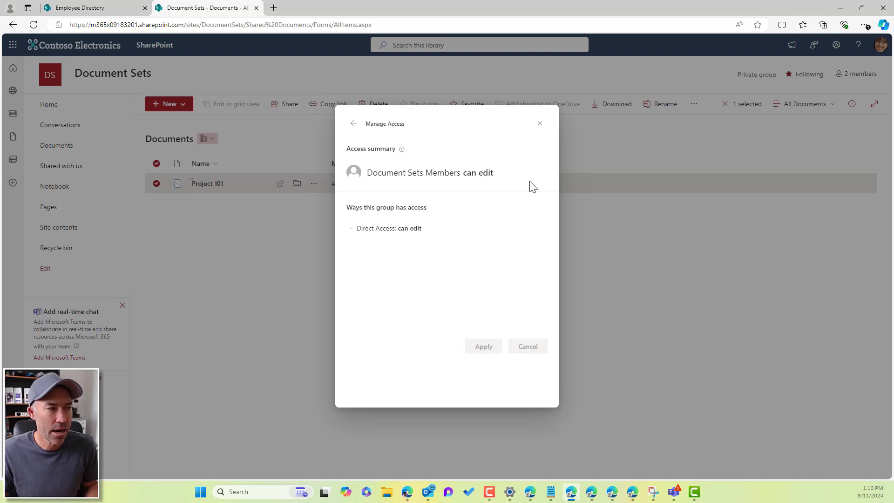
In the member's refreshed window, confirm Project 101 offers new items, then return to Documents.
click(540, 124)
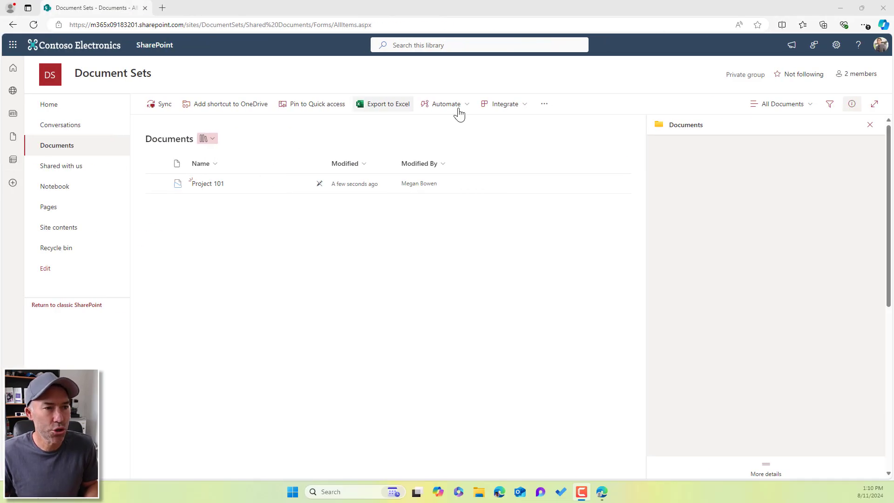
click(33, 24)
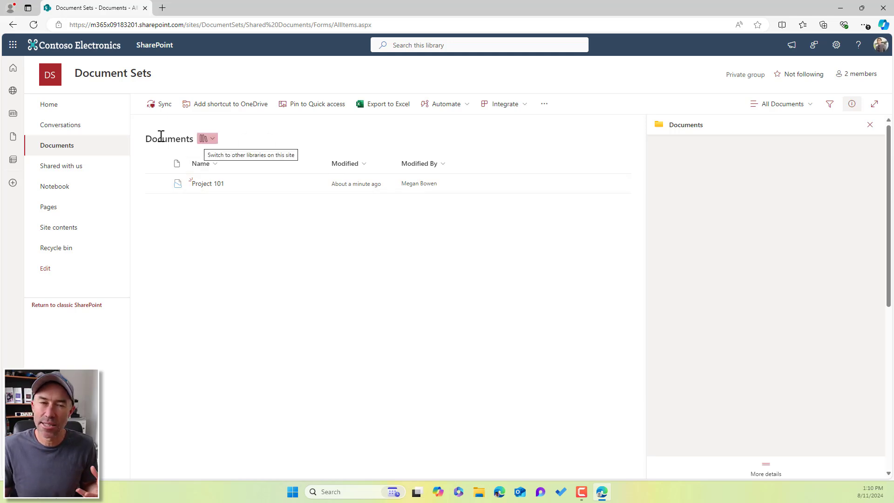
click(217, 190)
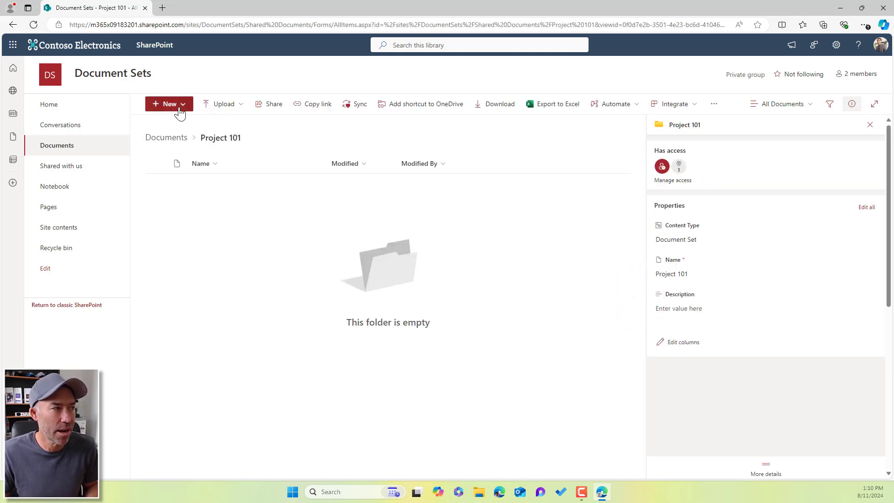
click(178, 104)
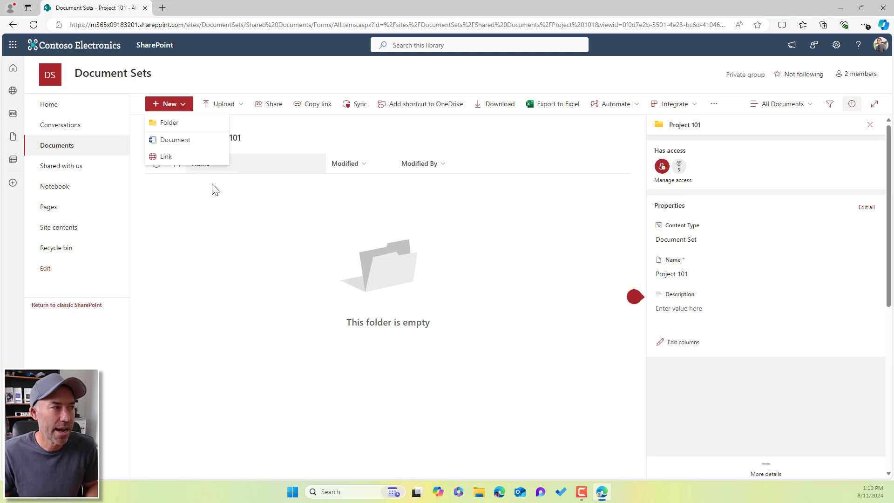
click(227, 227)
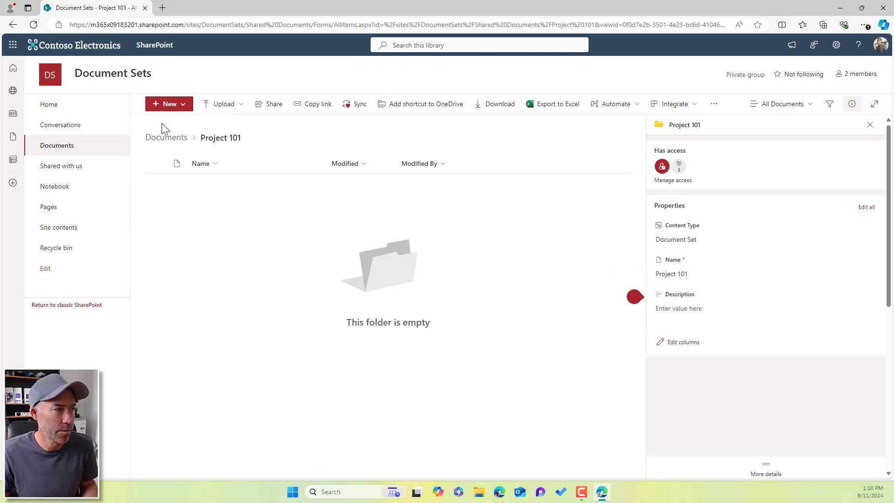
click(164, 138)
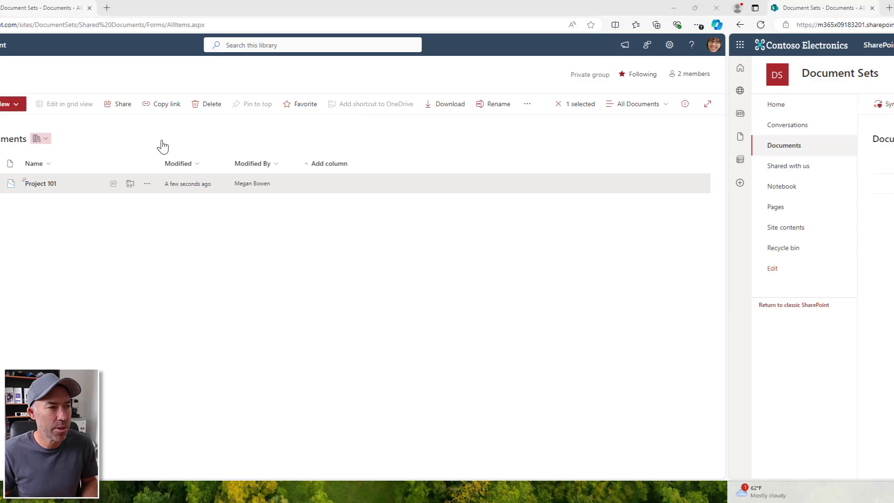
Clear the Project 101 selection and create a document set named 'Project 102' in Documents.
click(157, 164)
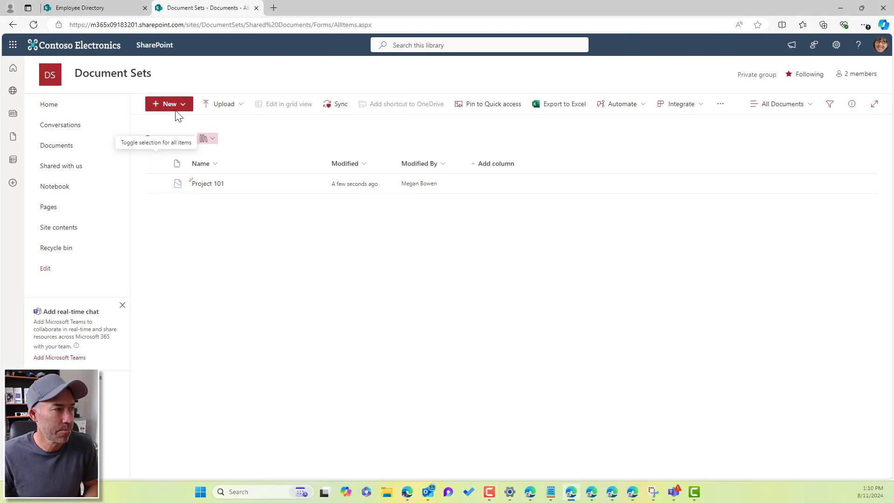
click(174, 105)
click(166, 153)
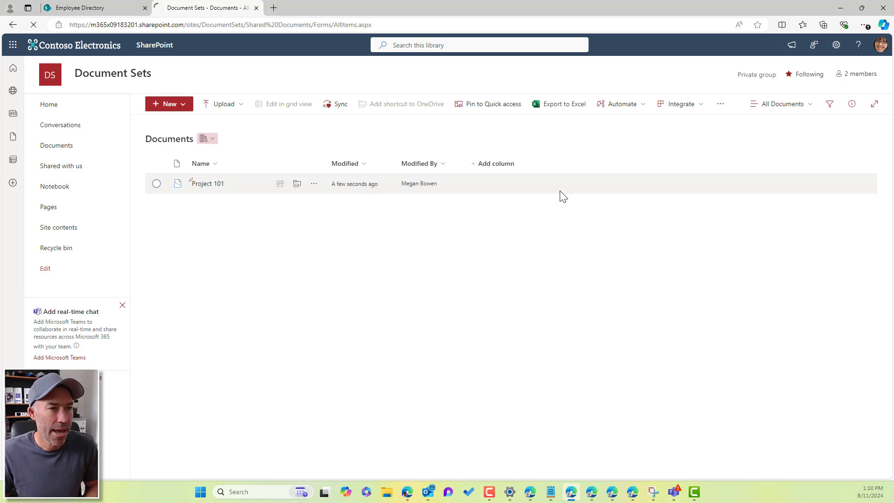
text(Proj)
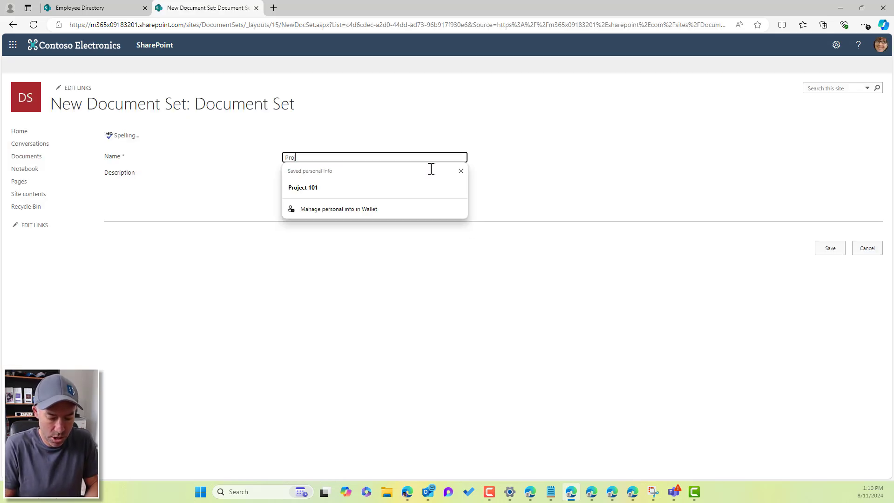
text(ect 1012)
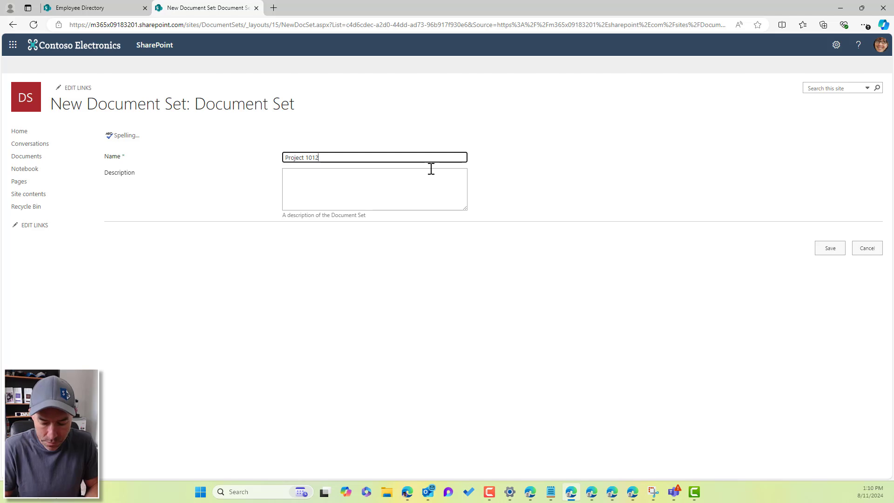
key(BackSpace)
key(BackSpace)
text(2)
click(694, 214)
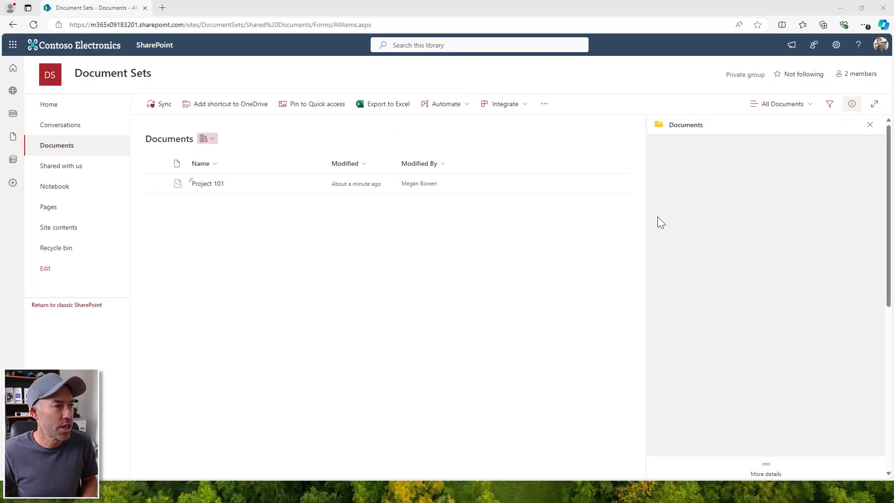
Refresh the member's library and confirm Project 102 offers no New button.
click(34, 26)
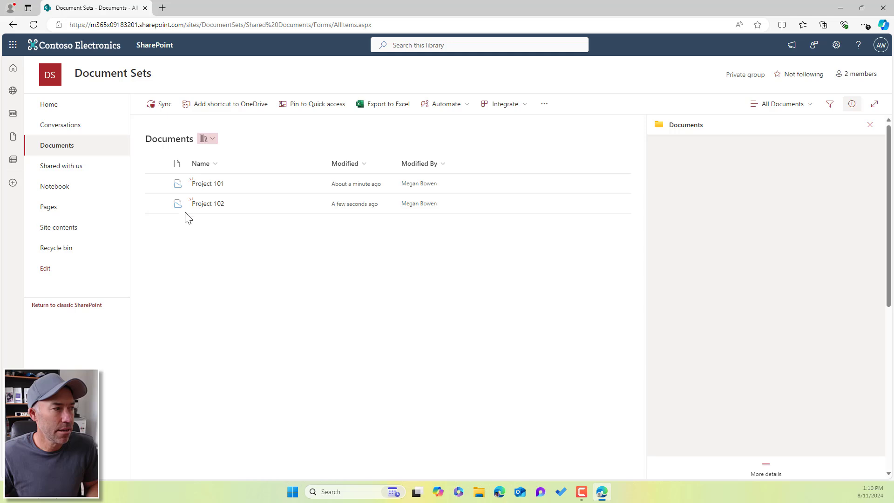
click(34, 26)
click(208, 205)
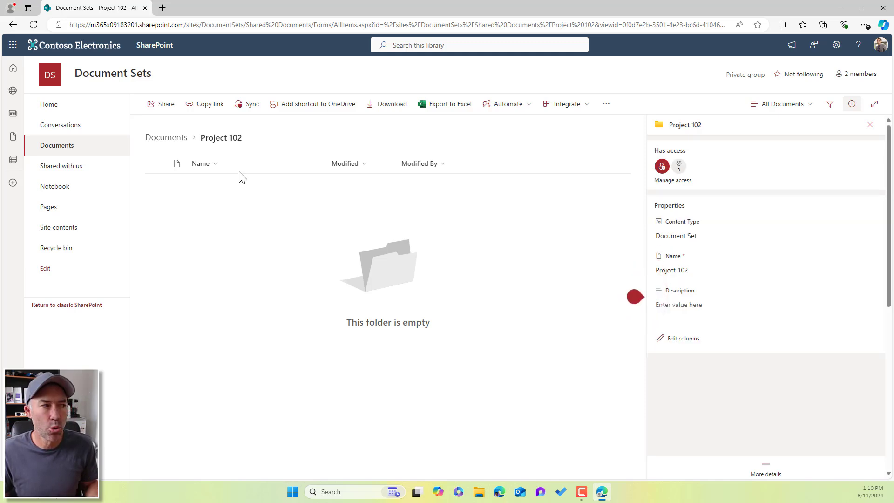
click(173, 143)
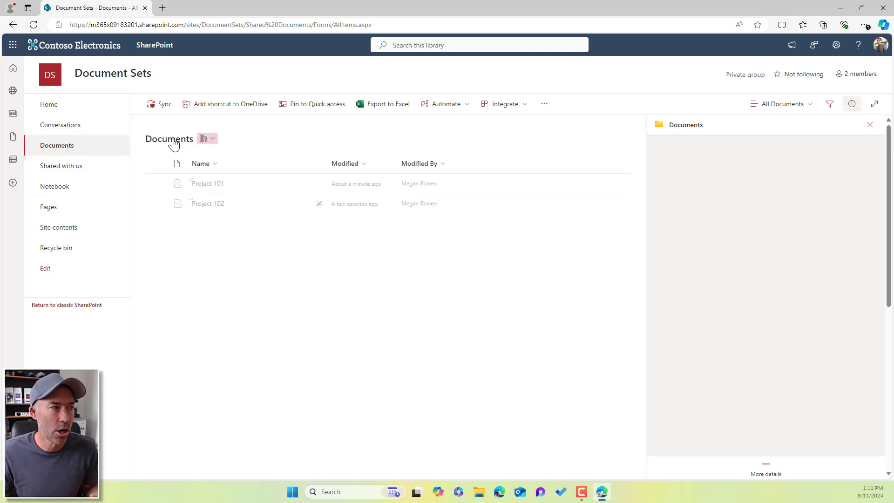
Confirm the member can still create new items inside Project 101.
click(209, 186)
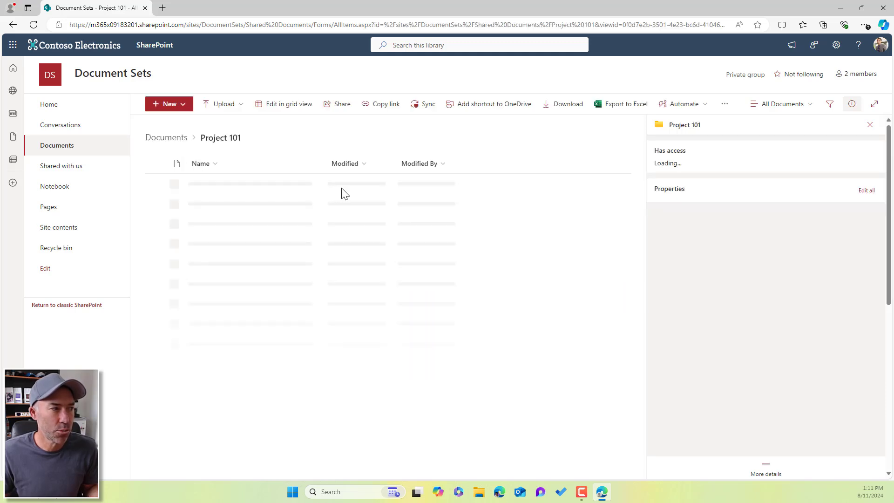
click(172, 104)
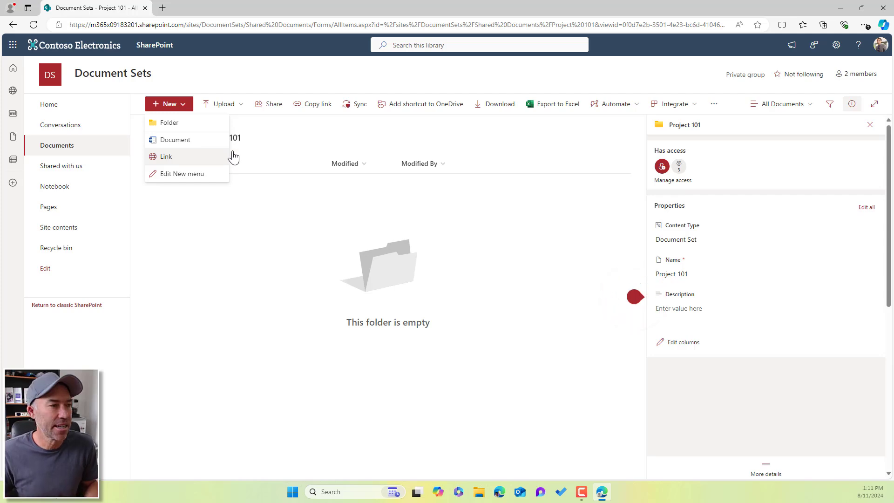
click(306, 135)
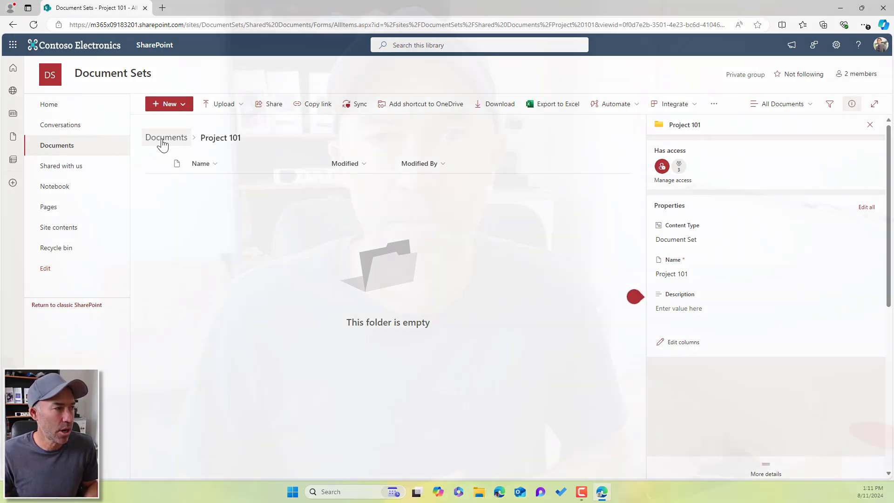
click(163, 140)
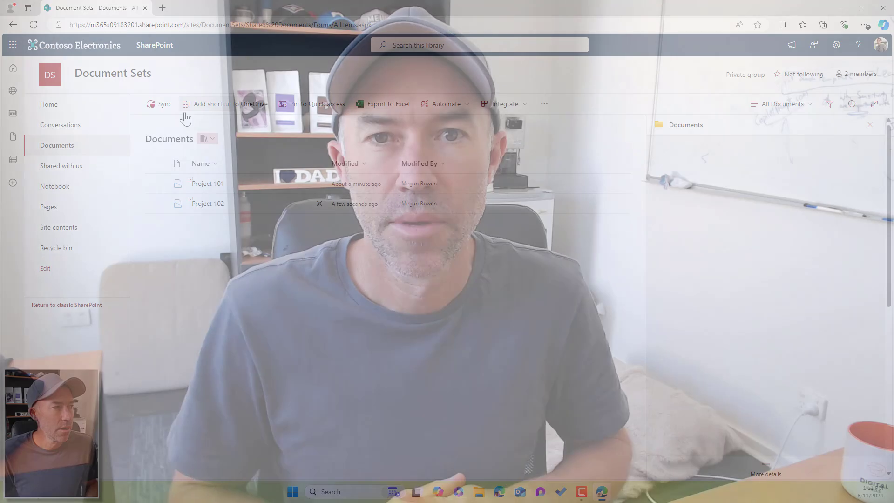